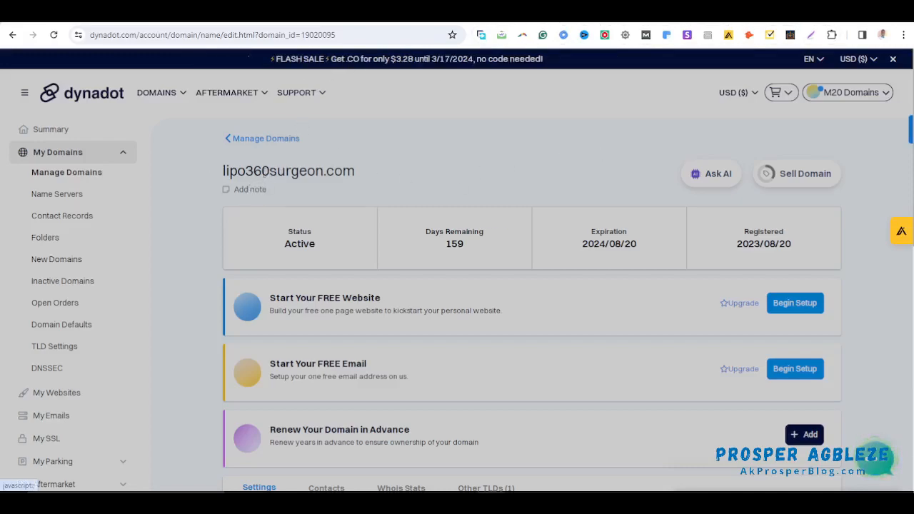
Open the DNS settings of lipo360surgeon.com and choose to enter new or existing name servers.
{"action": "scroll", "coordinate": [627, 242], "scroll_direction": "down", "scroll_amount": 4}
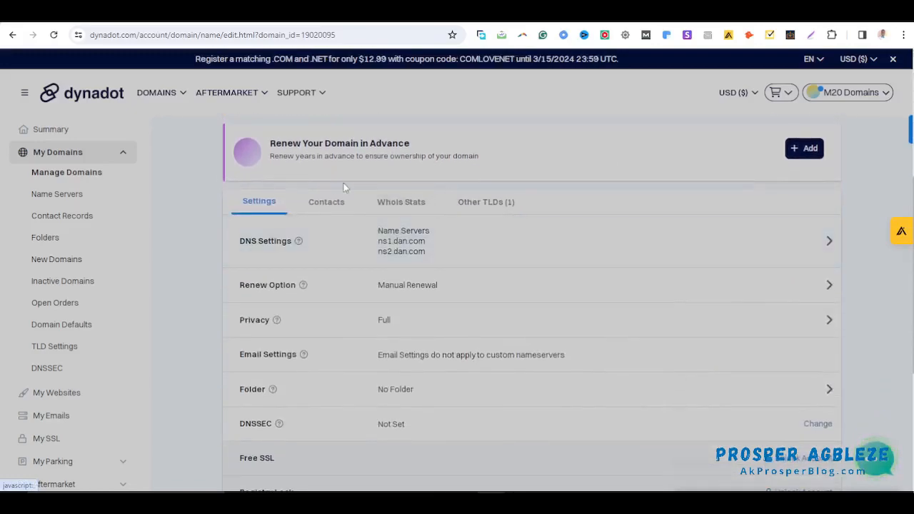
{"action": "left_click_drag", "start_coordinate": [239, 243], "coordinate": [296, 247]}
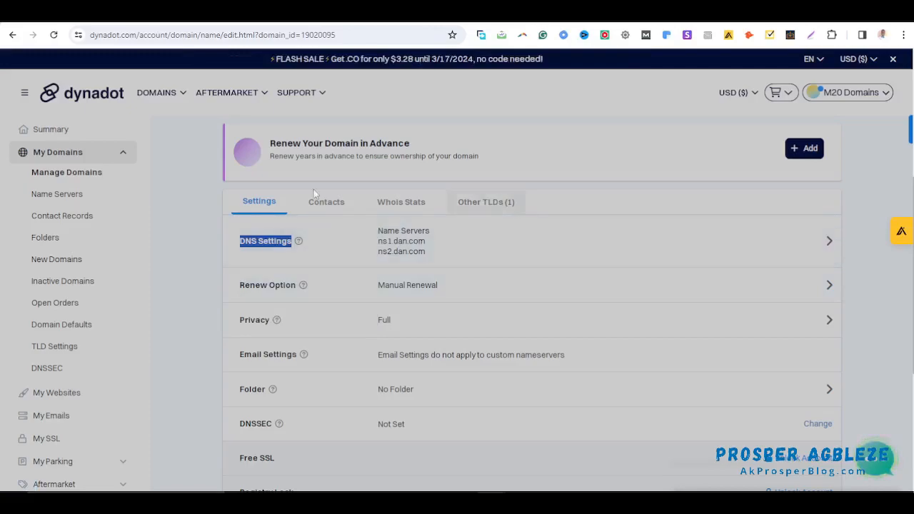
{"action": "left_click_drag", "start_coordinate": [373, 233], "coordinate": [433, 256]}
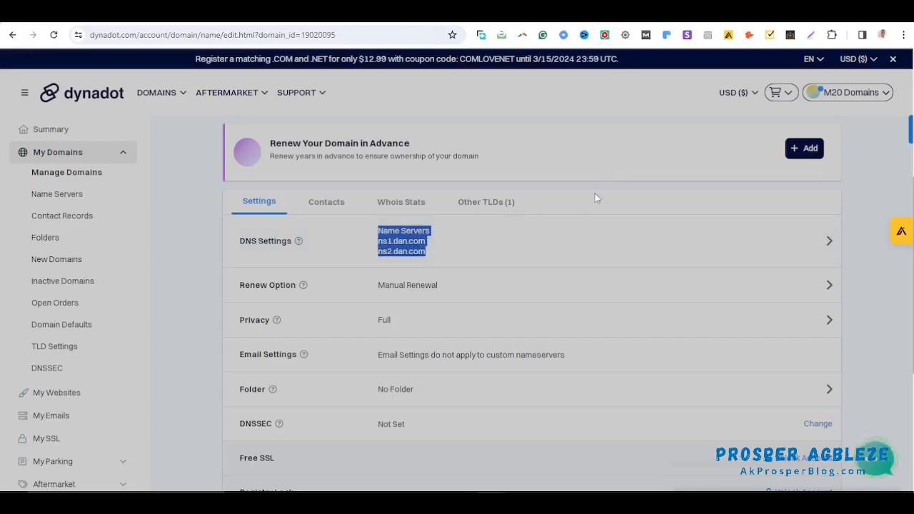
{"action": "left_click", "coordinate": [831, 243]}
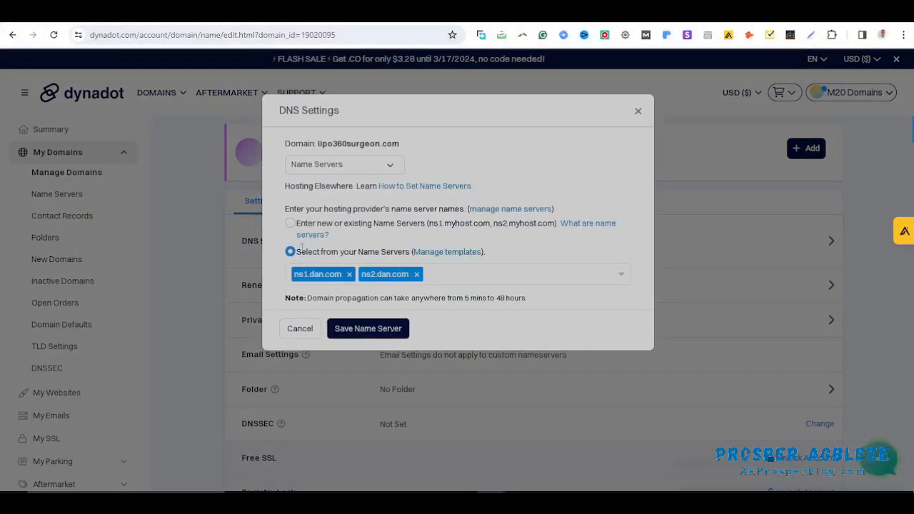
{"action": "left_click", "coordinate": [292, 225]}
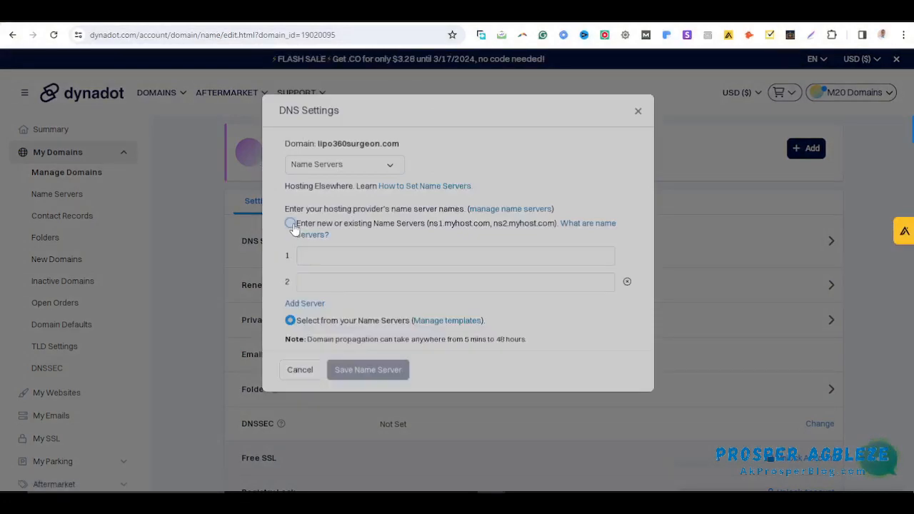
Set the two name servers to ns1.dns-parking.com and ns2.dns-parking.com, and save them for lipo360surgeon.com.
{"action": "left_click", "coordinate": [358, 253]}
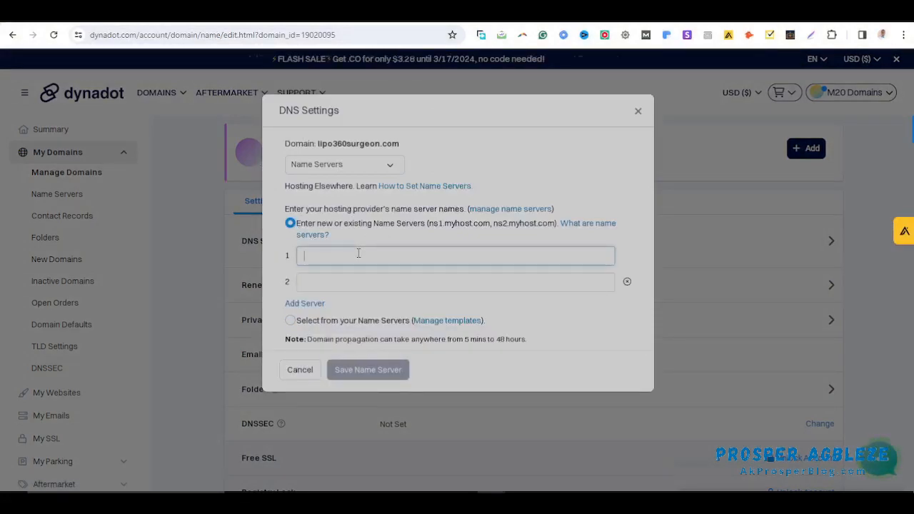
{"action": "type", "text": "ns1.dns-parking.com"}
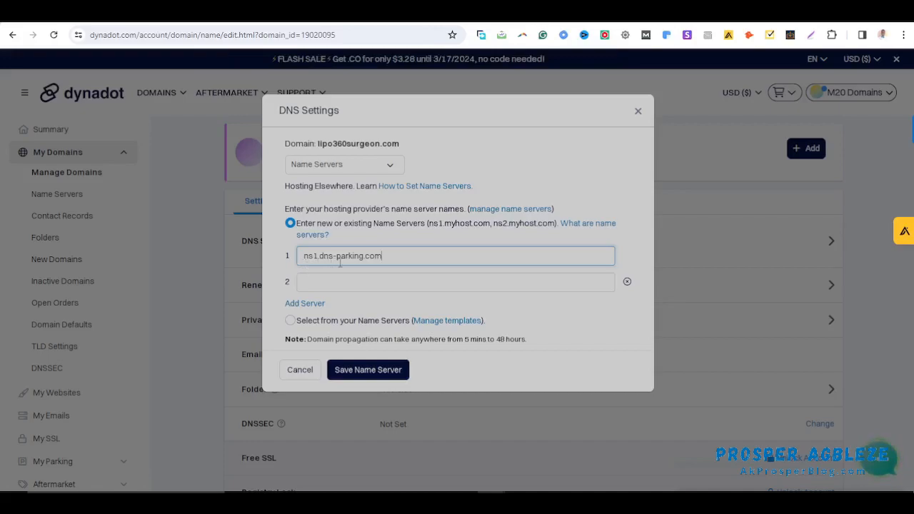
{"action": "left_click", "coordinate": [399, 281]}
{"action": "type", "text": "ns1.dns-parking.com"}
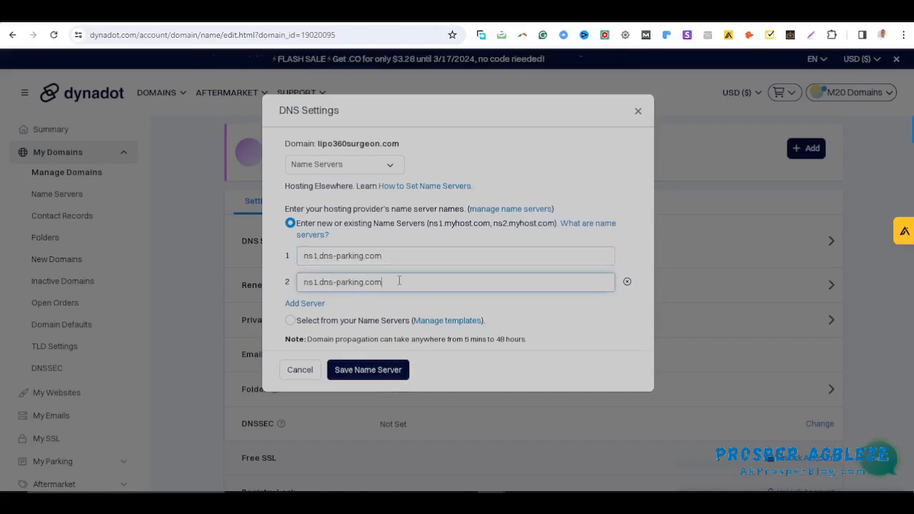
{"action": "key", "text": "BackSpace"}
{"action": "type", "text": "2"}
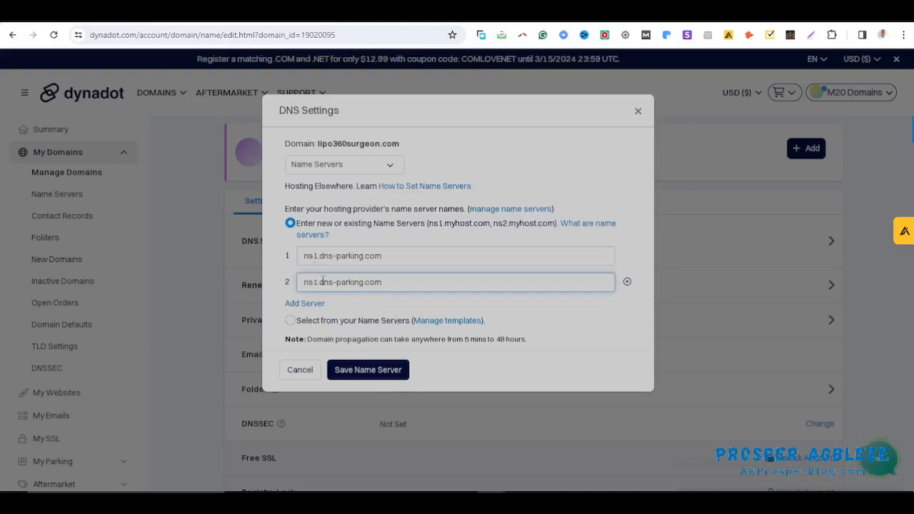
{"action": "key", "text": "BackSpace"}
{"action": "type", "text": "2"}
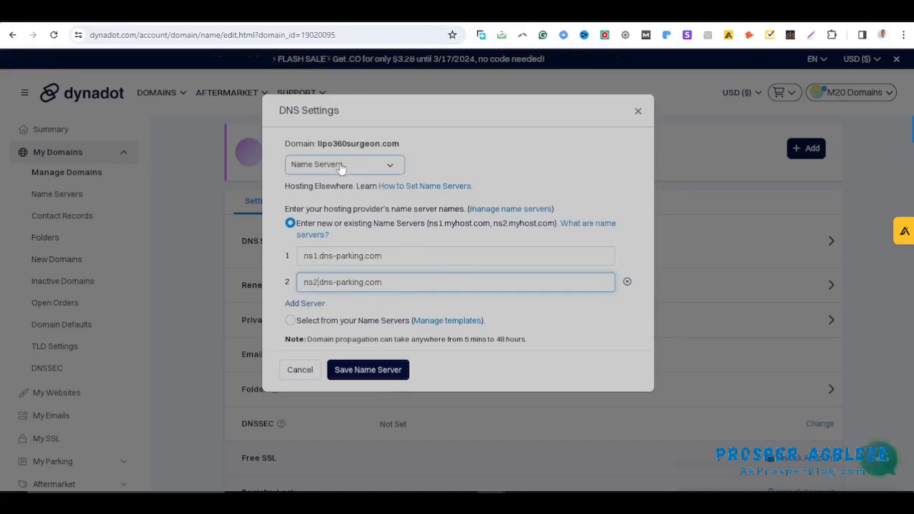
{"action": "left_click", "coordinate": [368, 370]}
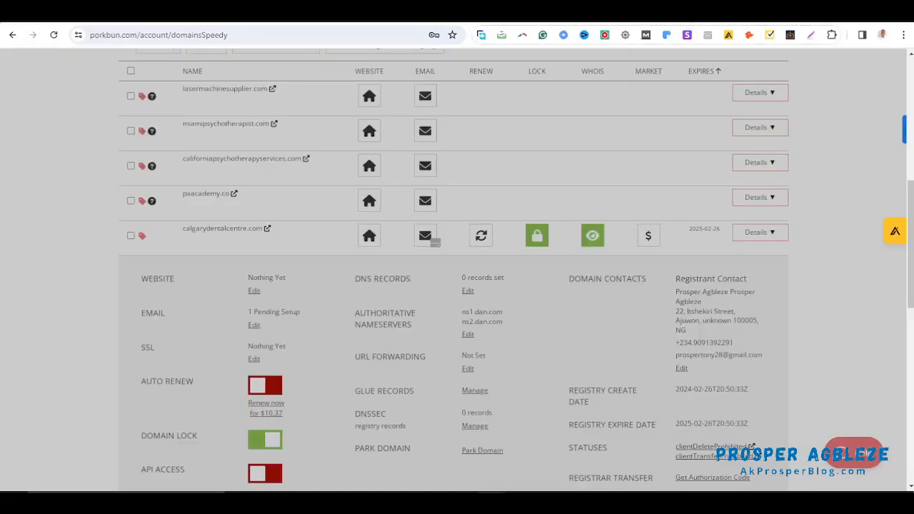
In the Porkbun account, expand the details of calgarydentalcentre.com and open its authoritative nameservers for editing.
{"action": "left_click", "coordinate": [762, 233]}
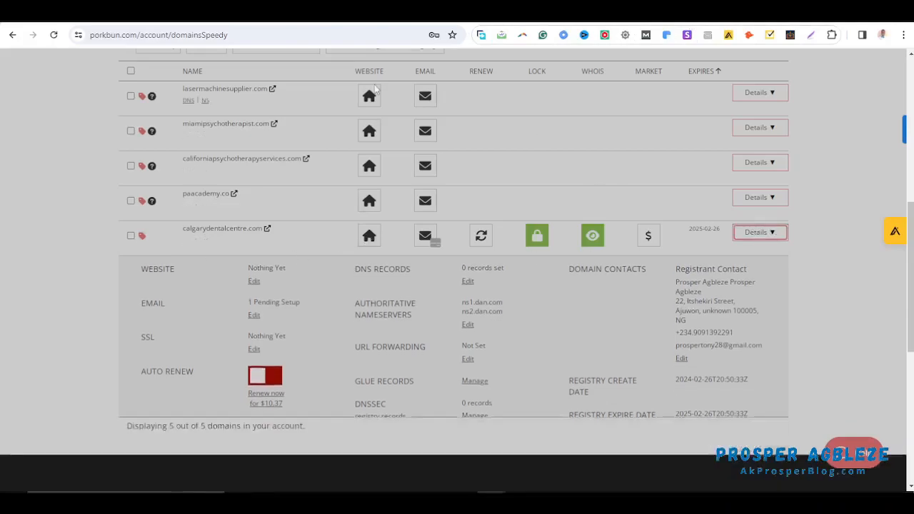
{"action": "left_click_drag", "start_coordinate": [183, 229], "coordinate": [260, 230]}
{"action": "left_click", "coordinate": [73, 243]}
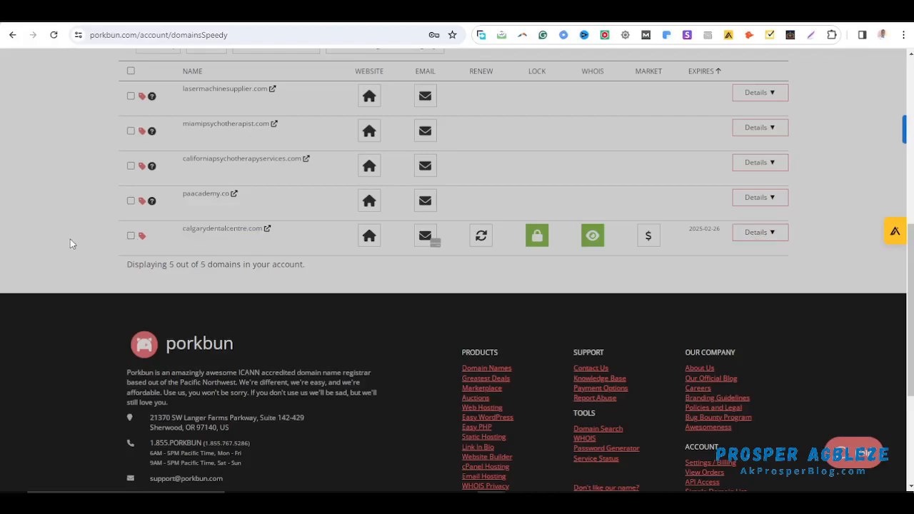
{"action": "left_click", "coordinate": [772, 235]}
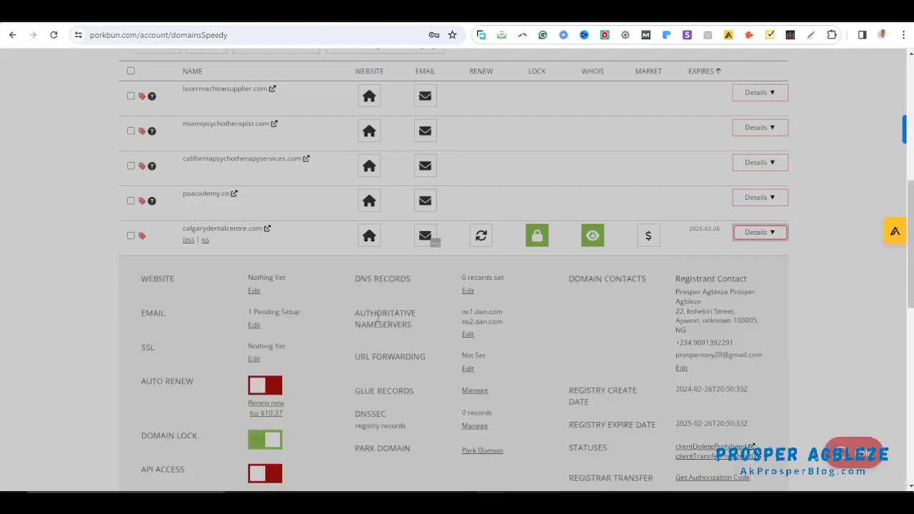
{"action": "left_click_drag", "start_coordinate": [355, 312], "coordinate": [414, 329]}
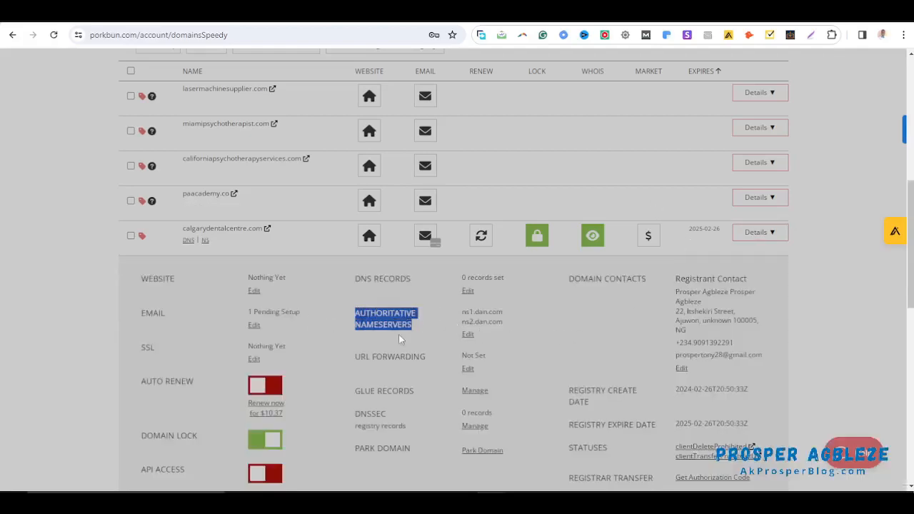
{"action": "left_click", "coordinate": [470, 336]}
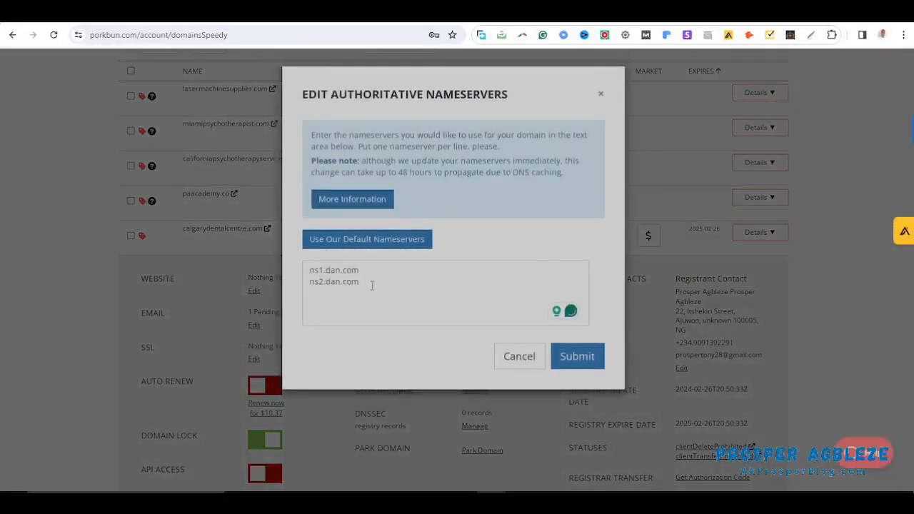
Replace the authoritative nameservers with ns1.dns-parking.com and ns2.dns-parking.com, one per line, and submit the change.
{"action": "left_click_drag", "start_coordinate": [396, 294], "coordinate": [260, 233]}
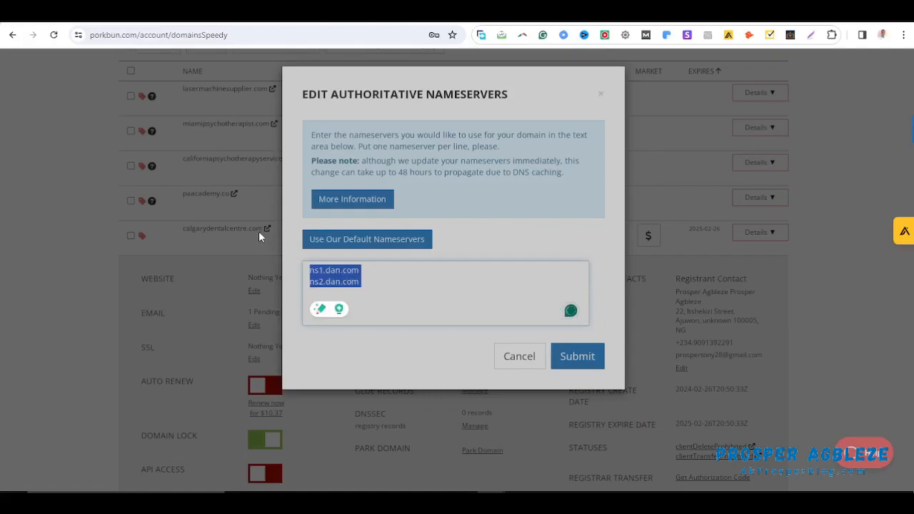
{"action": "type", "text": "ns1.dns-parking.com"}
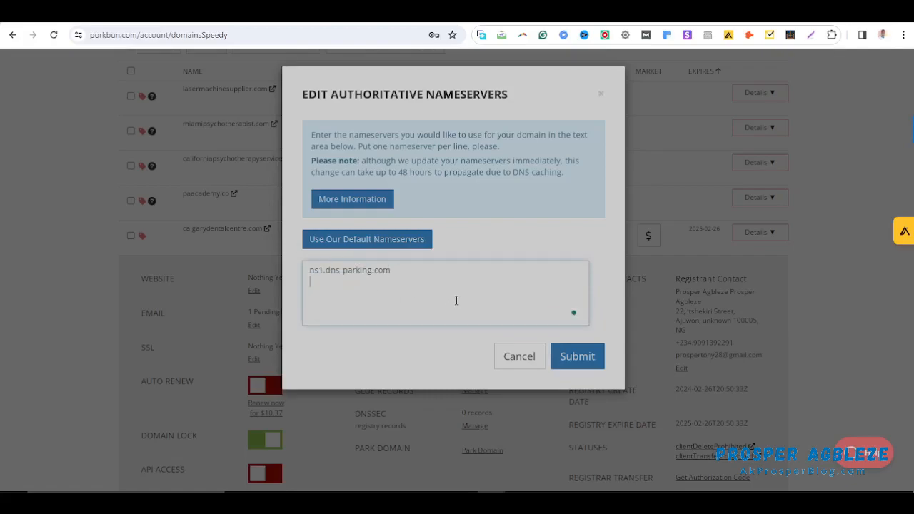
{"action": "type", "text": "ns1.dns-parking.com"}
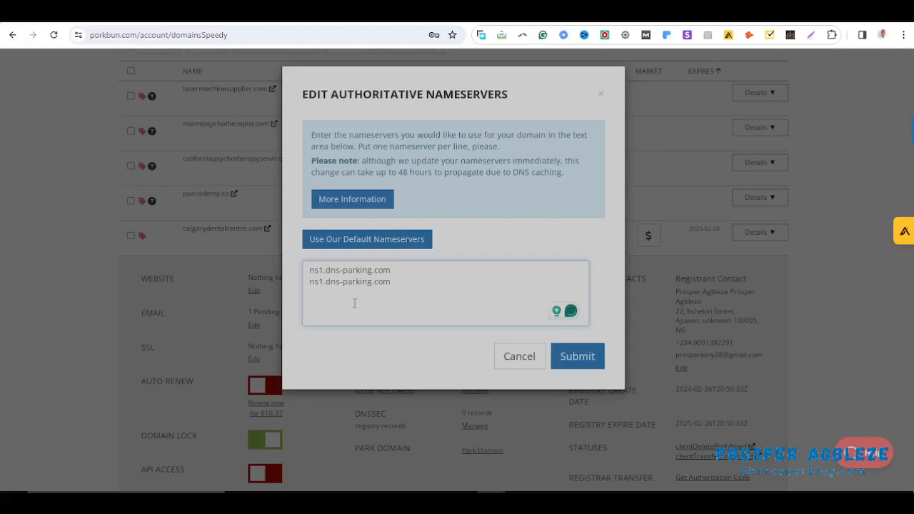
{"action": "left_click", "coordinate": [322, 283]}
{"action": "key", "text": "Delete"}
{"action": "type", "text": "2"}
{"action": "left_click", "coordinate": [577, 356]}
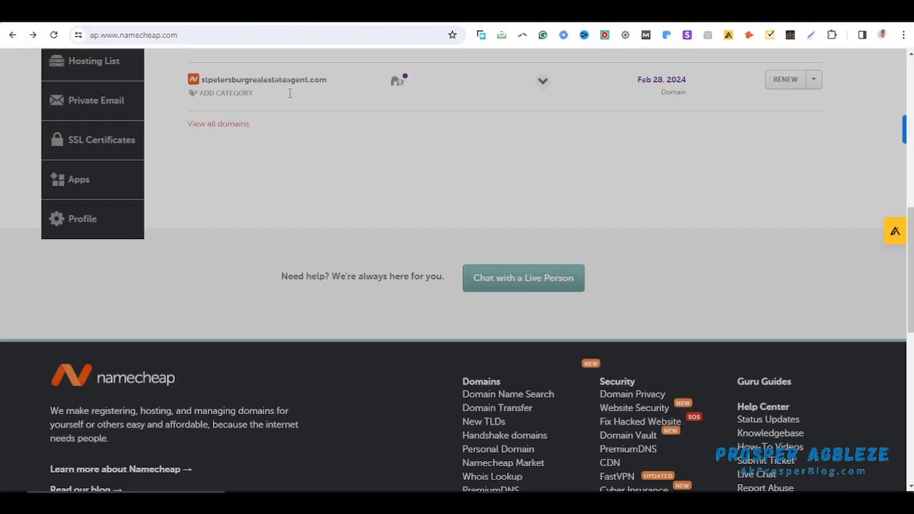
In the Namecheap account, open the management page of stpetersburgrealestateagent.com and locate its Nameservers setting.
{"action": "left_click", "coordinate": [816, 81]}
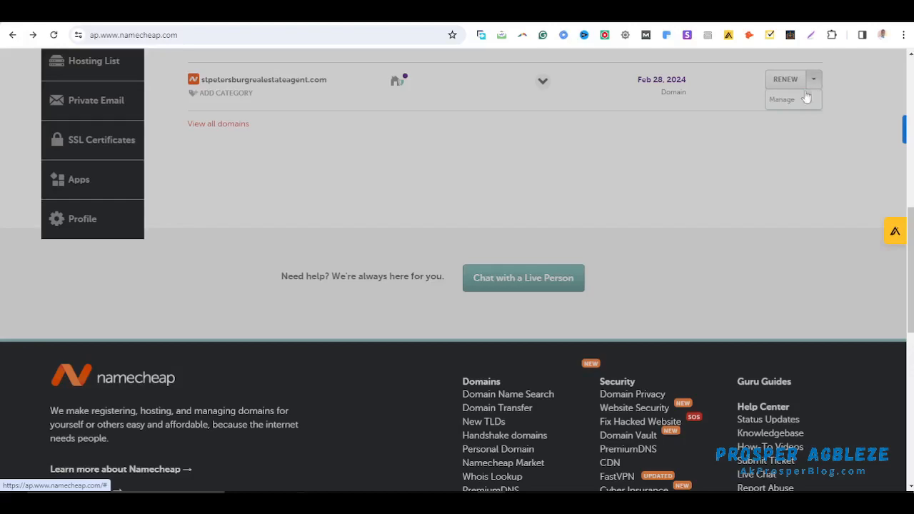
{"action": "left_click", "coordinate": [796, 99]}
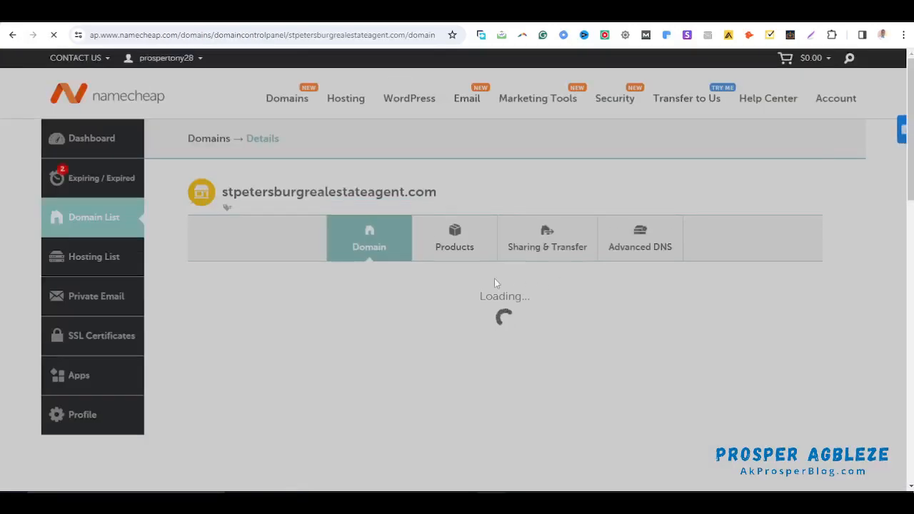
{"action": "scroll", "coordinate": [380, 304], "scroll_direction": "down", "scroll_amount": 4}
{"action": "scroll", "coordinate": [383, 316], "scroll_direction": "up", "scroll_amount": 1}
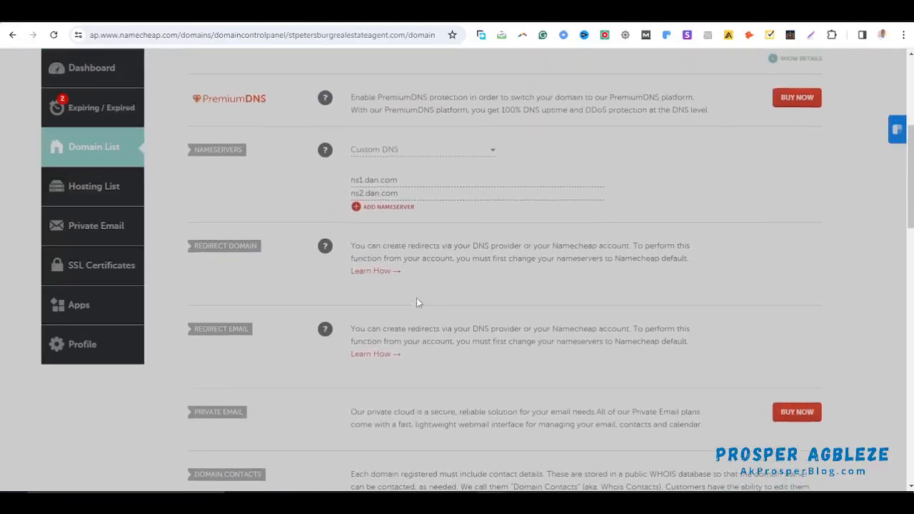
{"action": "left_click_drag", "start_coordinate": [256, 154], "coordinate": [168, 150]}
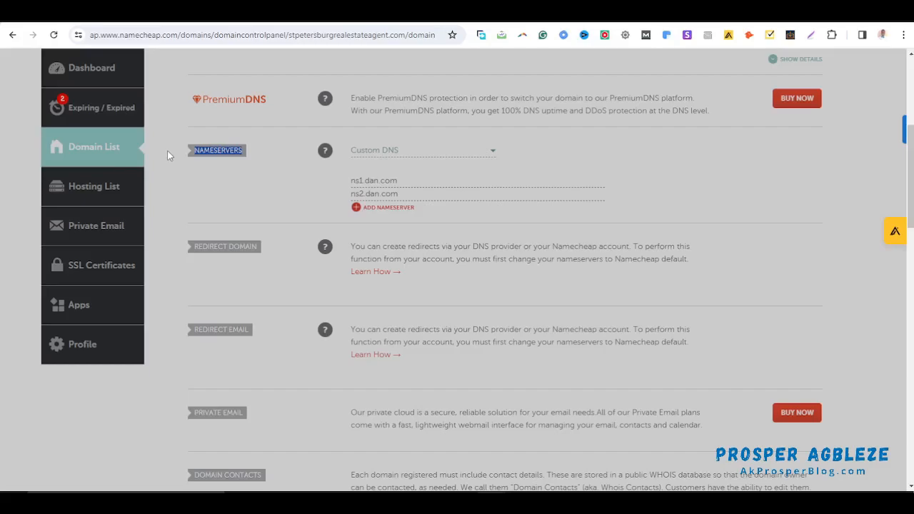
{"action": "left_click", "coordinate": [193, 183]}
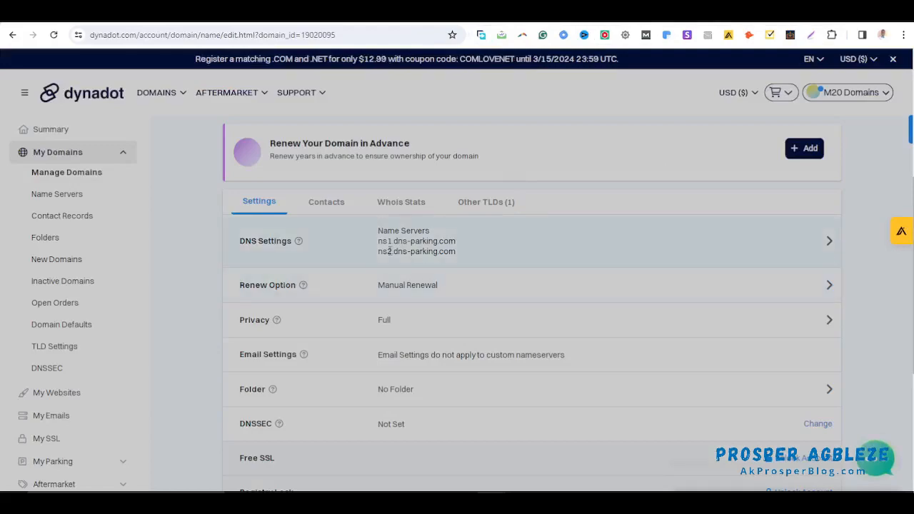
{"action": "left_click_drag", "start_coordinate": [246, 240], "coordinate": [274, 242]}
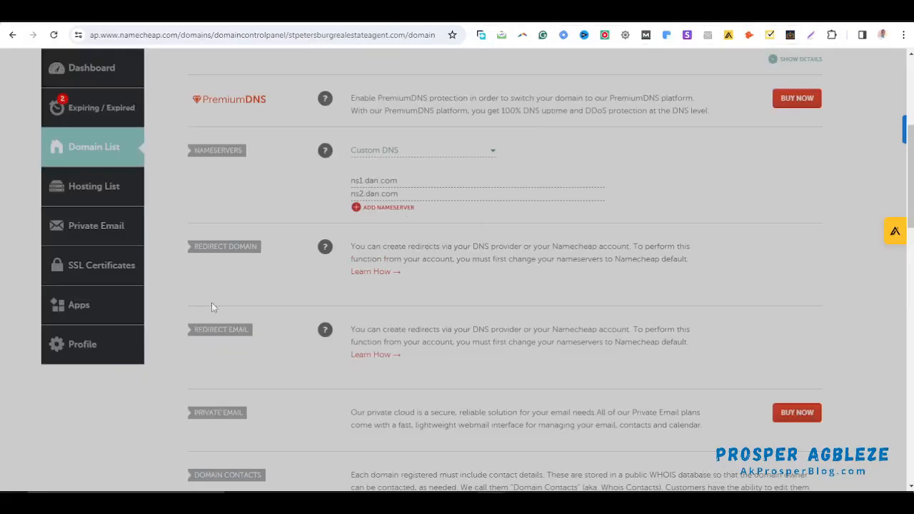
{"action": "left_click_drag", "start_coordinate": [213, 151], "coordinate": [243, 150]}
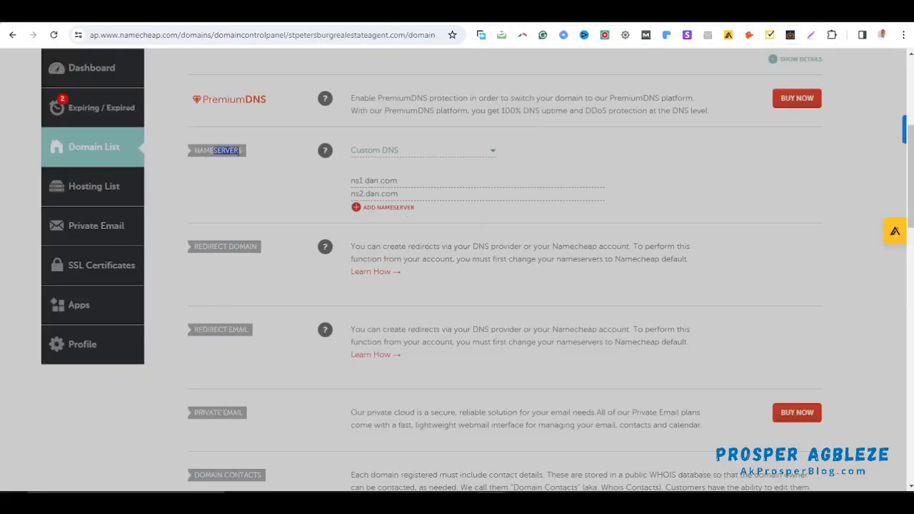
Keep Custom DNS as the nameserver type, set the nameservers to ns1.dns-parking.com and ns2.dns-parking.com, and save them.
{"action": "left_click", "coordinate": [492, 151]}
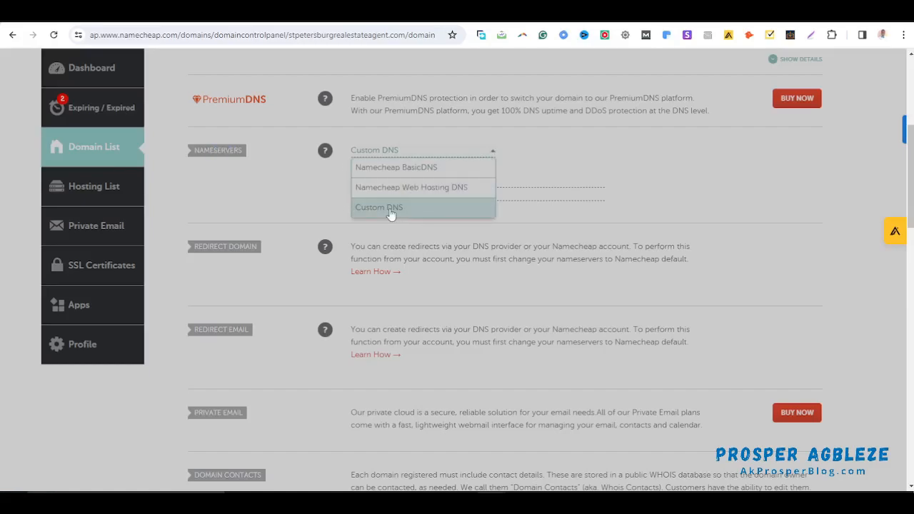
{"action": "left_click", "coordinate": [568, 157]}
{"action": "double_click", "coordinate": [379, 180]}
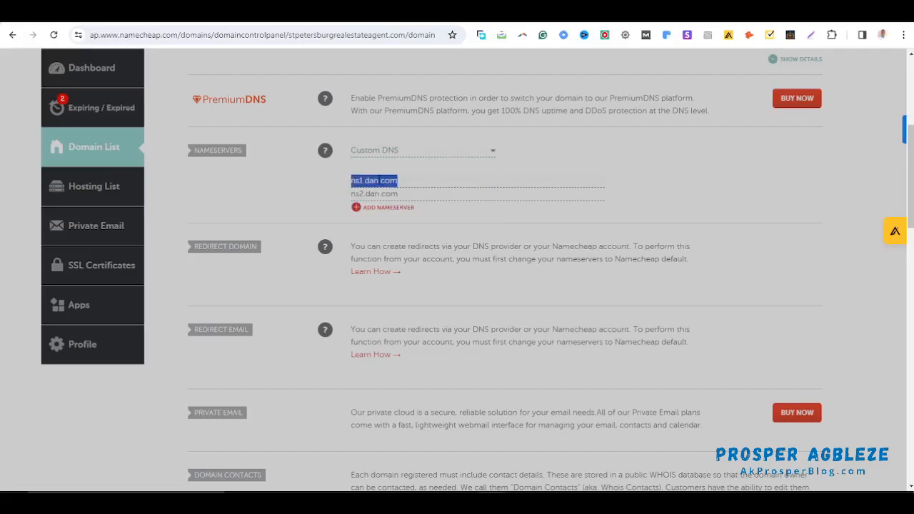
{"action": "type", "text": "ns1.dns-parking.com"}
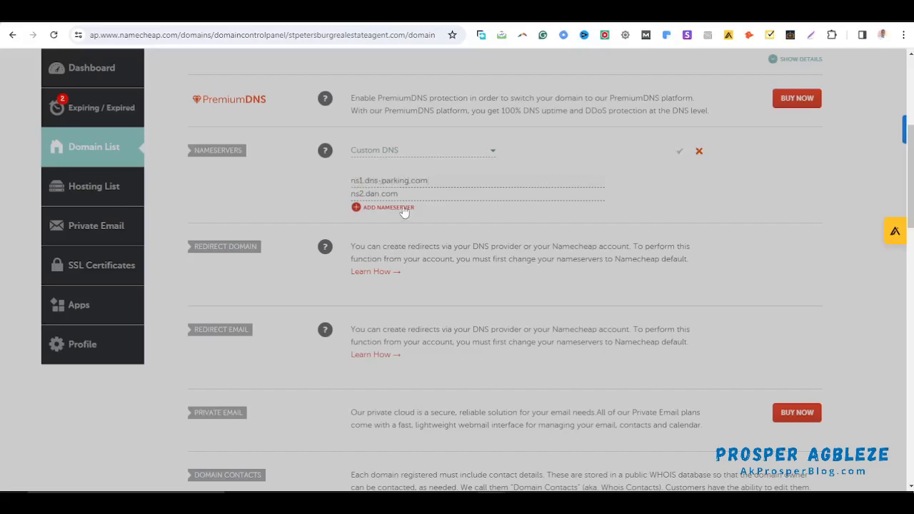
{"action": "key", "text": "ctrl+a"}
{"action": "type", "text": "ns1.dns-parking.com"}
{"action": "left_click", "coordinate": [365, 194]}
{"action": "key", "text": "BackSpace"}
{"action": "type", "text": "2"}
{"action": "left_click", "coordinate": [680, 153]}
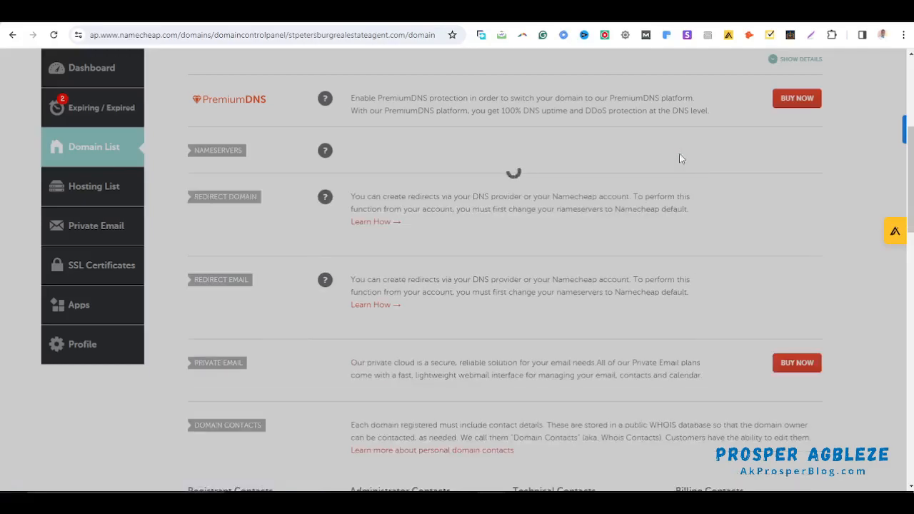